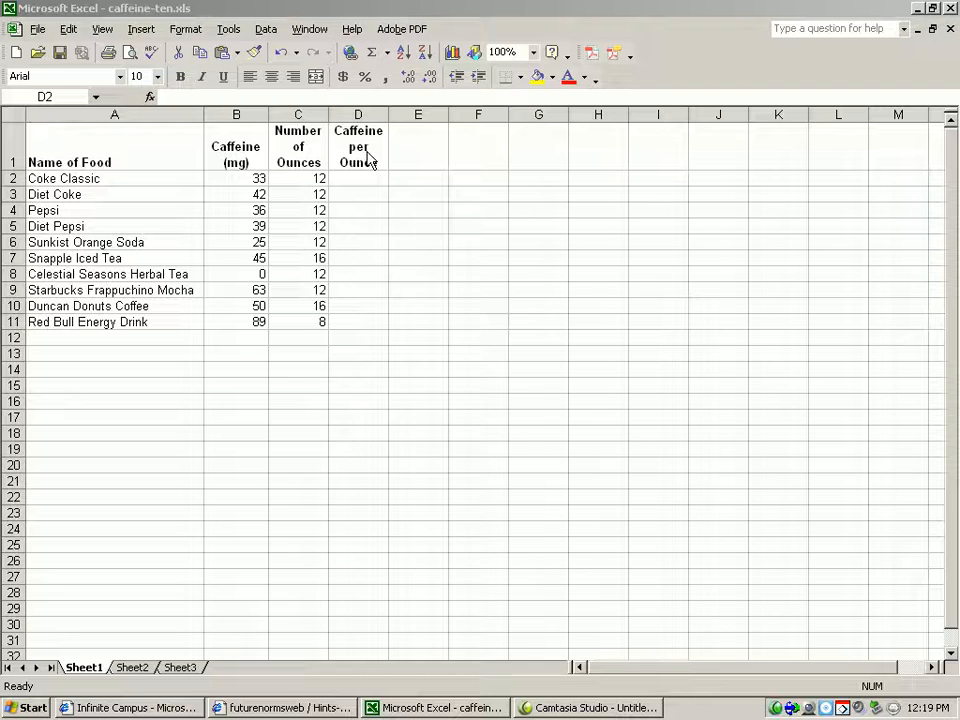
- Enter the heading "Caffeine for sample" in cell F1, with each word on its own line
{"action": "left_click", "coordinate": [485, 152]}
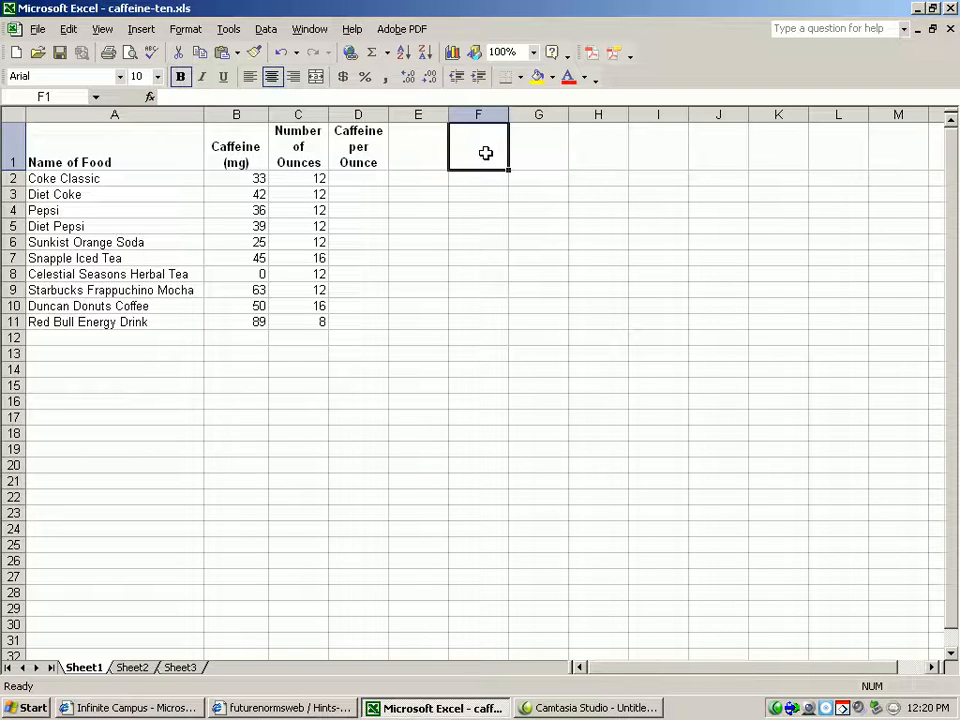
{"action": "type", "text": "Caffeine"}
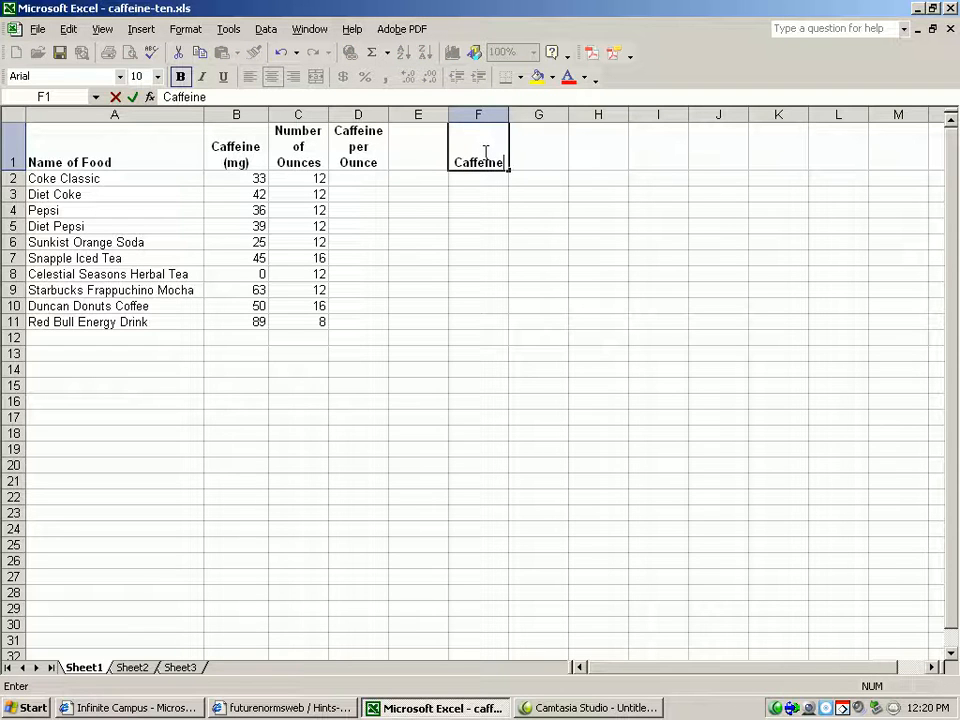
{"action": "key", "text": "alt+Return"}
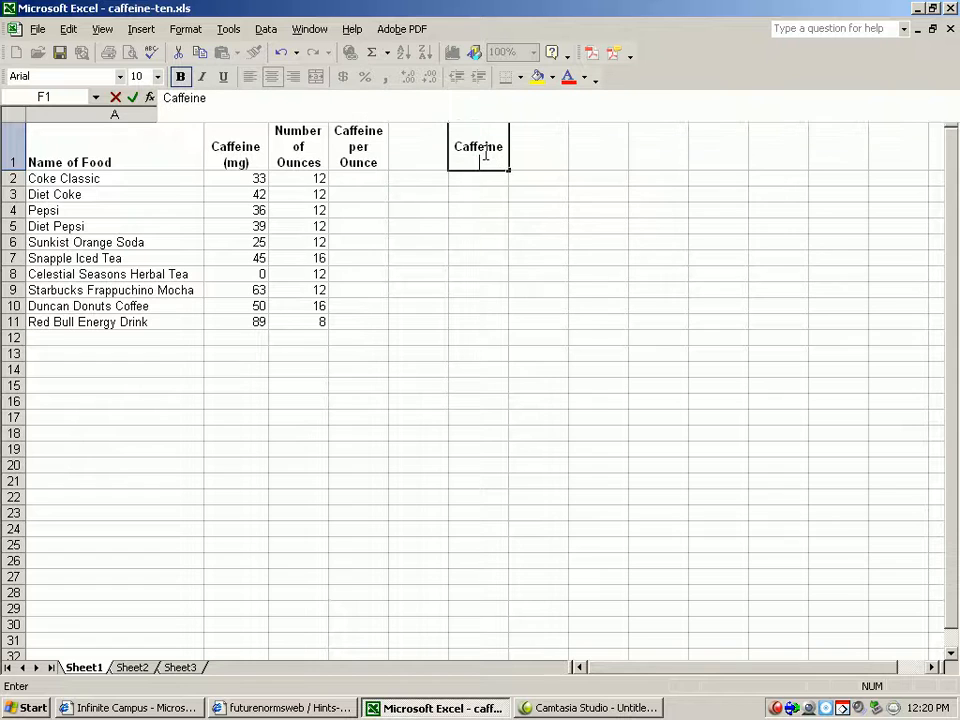
{"action": "type", "text": "for"}
{"action": "key", "text": "alt+Return"}
{"action": "type", "text": "sam"}
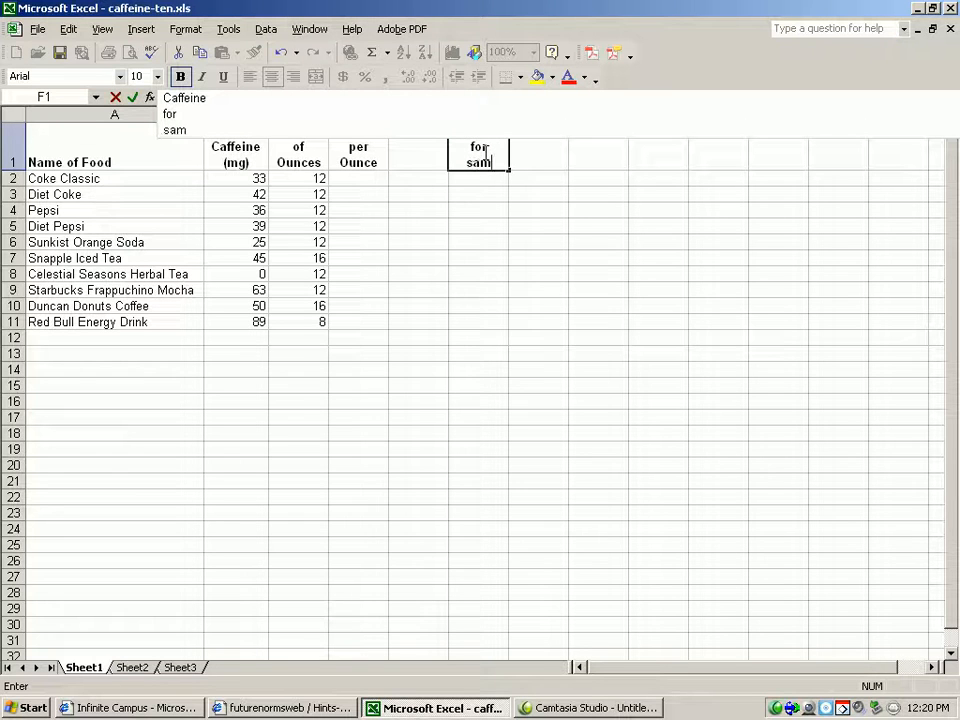
{"action": "type", "text": "ple"}
{"action": "key", "text": "Return"}
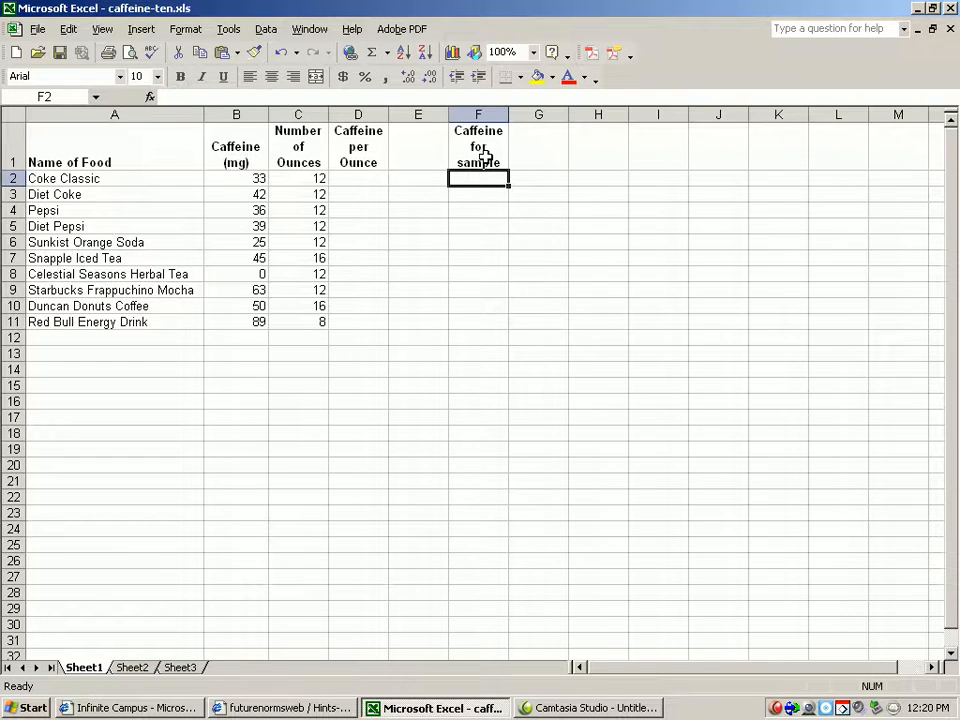
- Clear the sample heading from cell F1
{"action": "left_click", "coordinate": [483, 152]}
{"action": "key", "text": "BackSpace"}
{"action": "key", "text": "Return"}
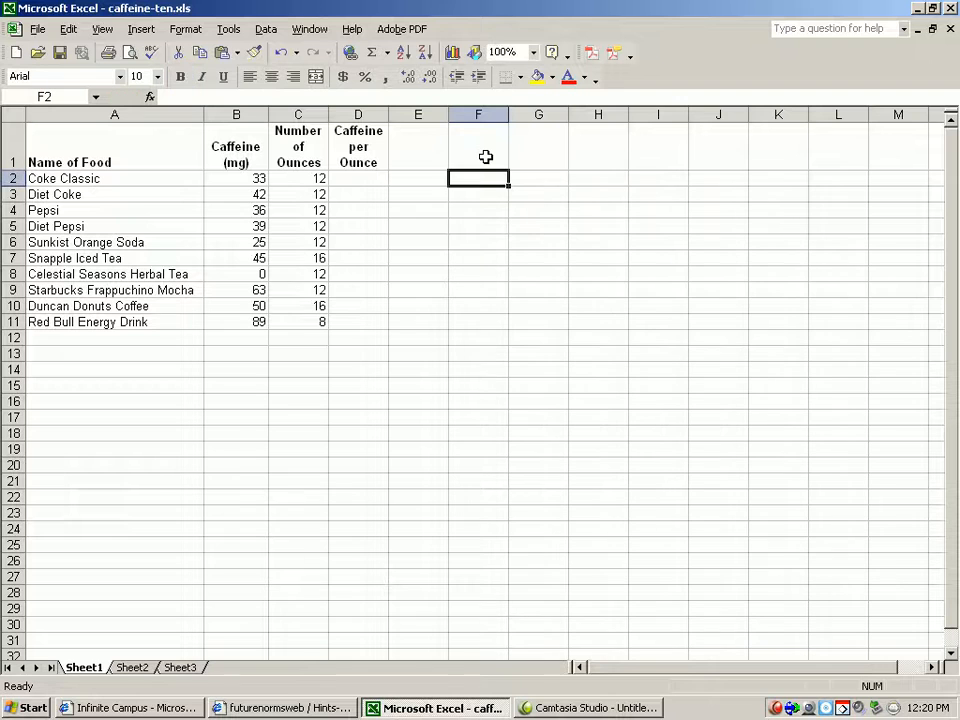
- Enter the formula =B2/C2 in cell D2 to calculate Coke Classic's caffeine per ounce
{"action": "left_click", "coordinate": [362, 178]}
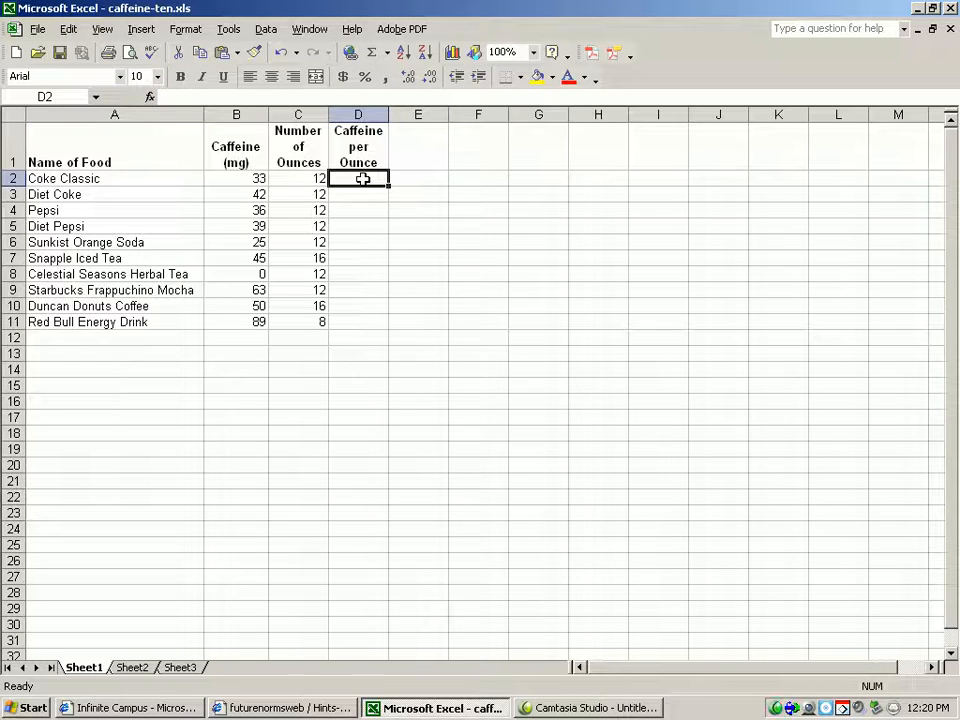
{"action": "type", "text": "="}
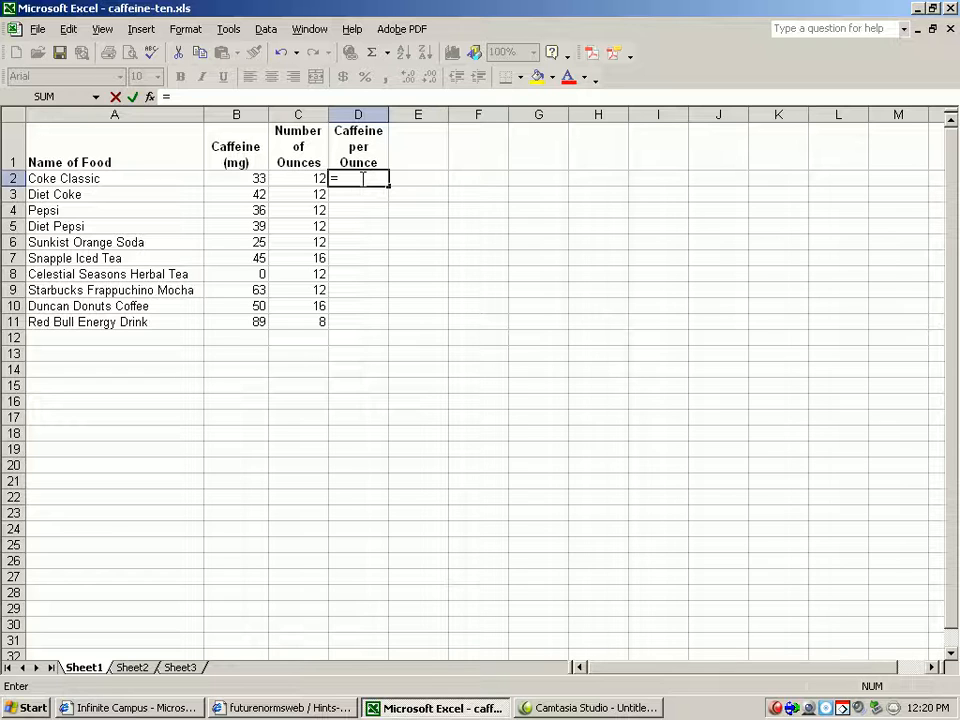
{"action": "left_click", "coordinate": [255, 177]}
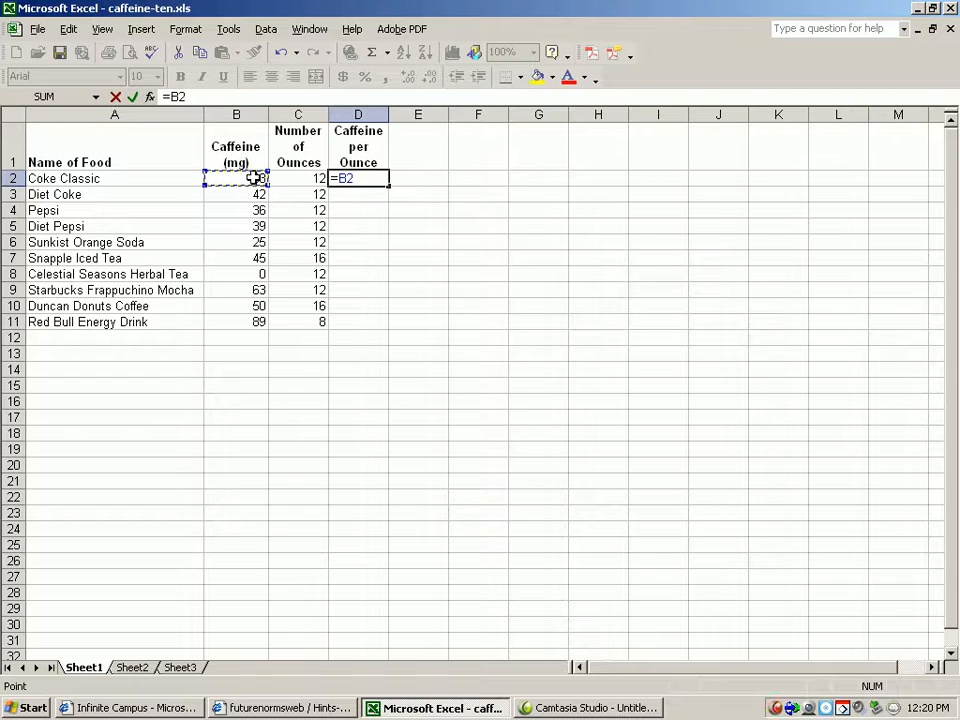
{"action": "type", "text": "/"}
{"action": "left_click", "coordinate": [287, 179]}
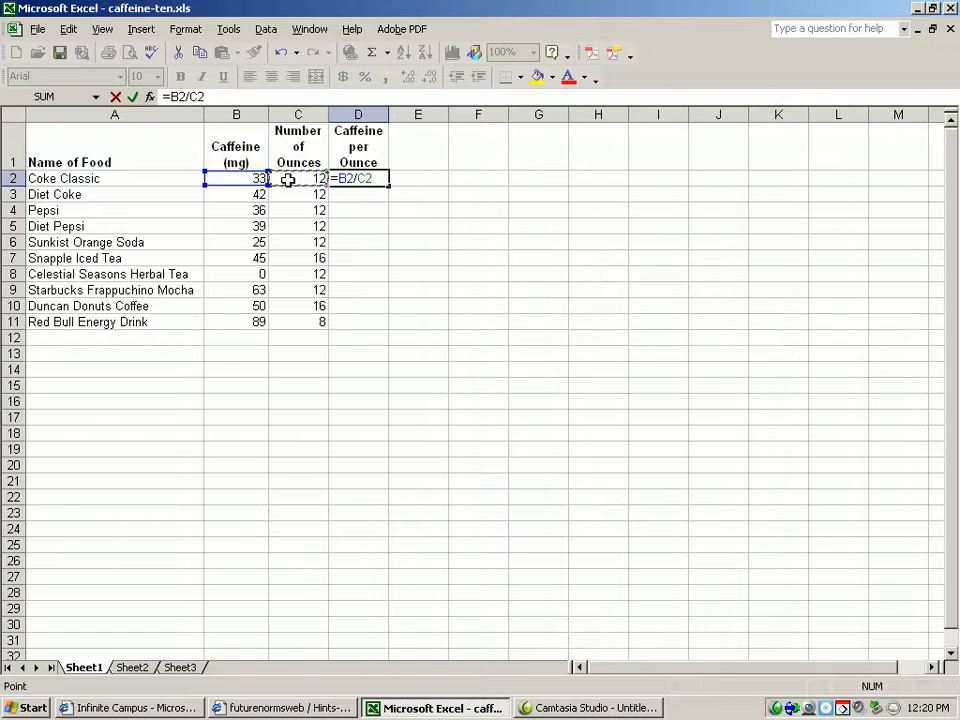
{"action": "key", "text": "Return"}
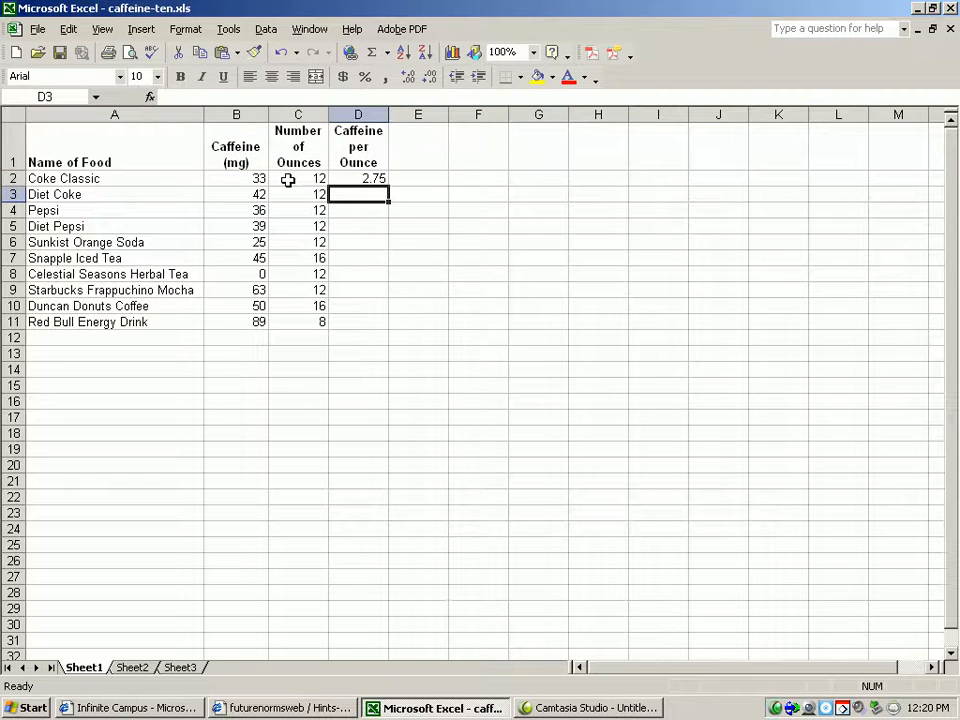
- Fill the caffeine per ounce formula from D2 down through D11
{"action": "left_click", "coordinate": [378, 178]}
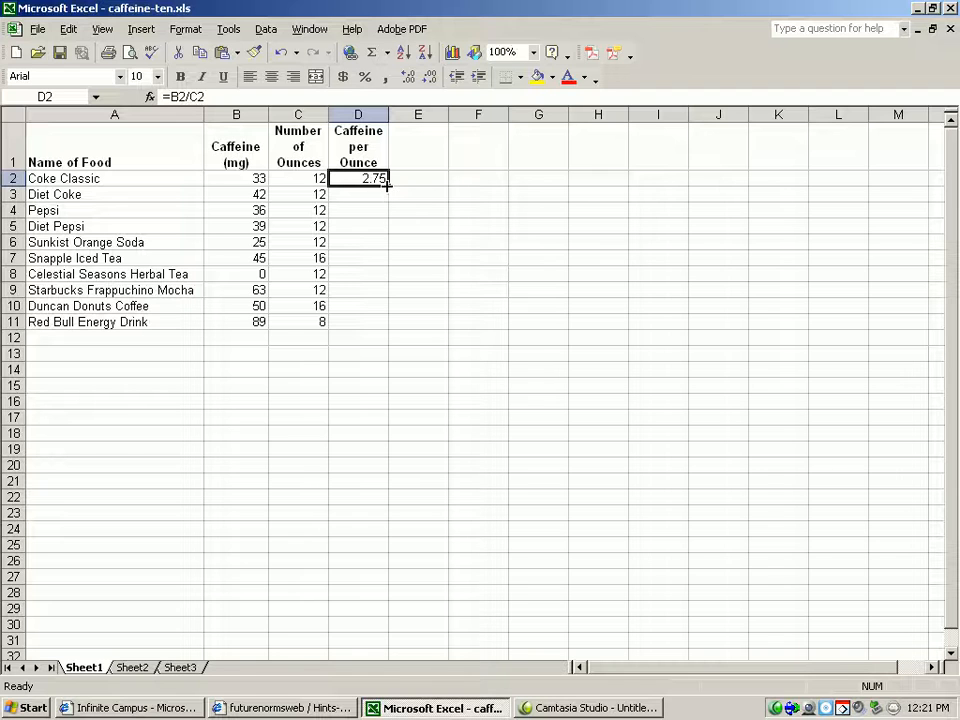
{"action": "left_click_drag", "start_coordinate": [388, 185], "coordinate": [384, 325]}
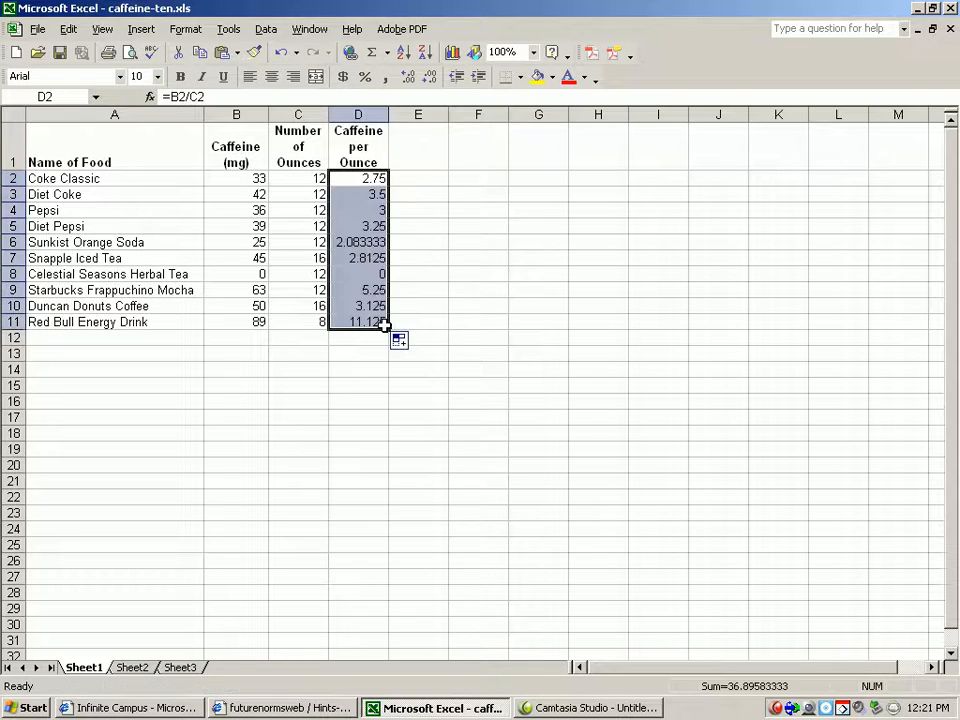
{"action": "left_click", "coordinate": [514, 318]}
- Format cells D2:D11 as Number with two decimal places
{"action": "left_click_drag", "start_coordinate": [375, 178], "coordinate": [376, 318]}
{"action": "left_click", "coordinate": [190, 36]}
{"action": "left_click", "coordinate": [208, 48]}
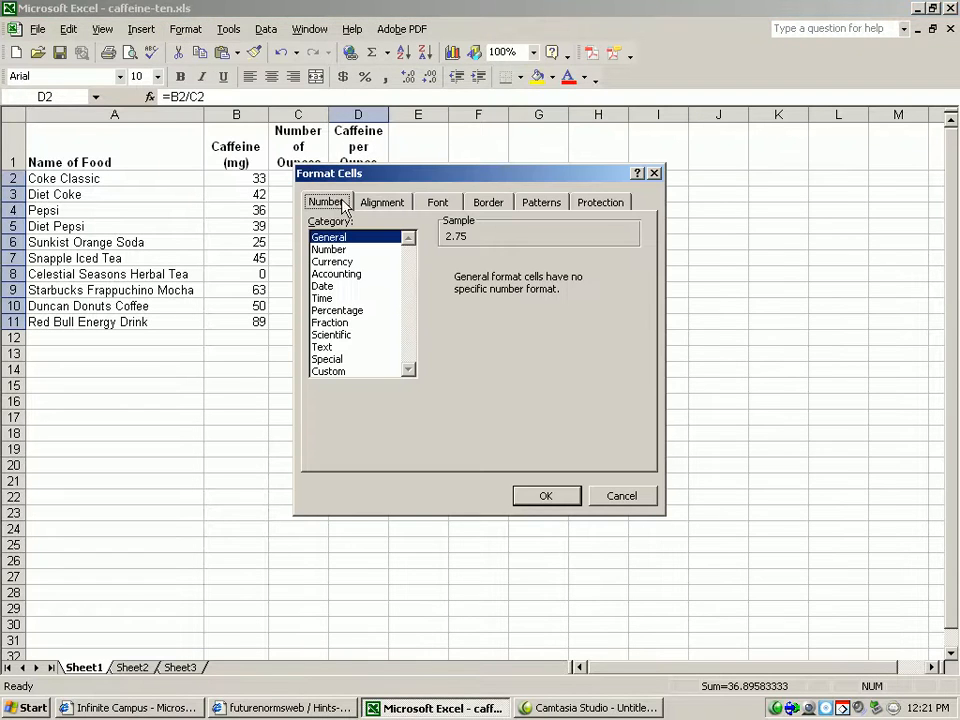
{"action": "left_click", "coordinate": [338, 248]}
{"action": "left_click", "coordinate": [545, 496]}
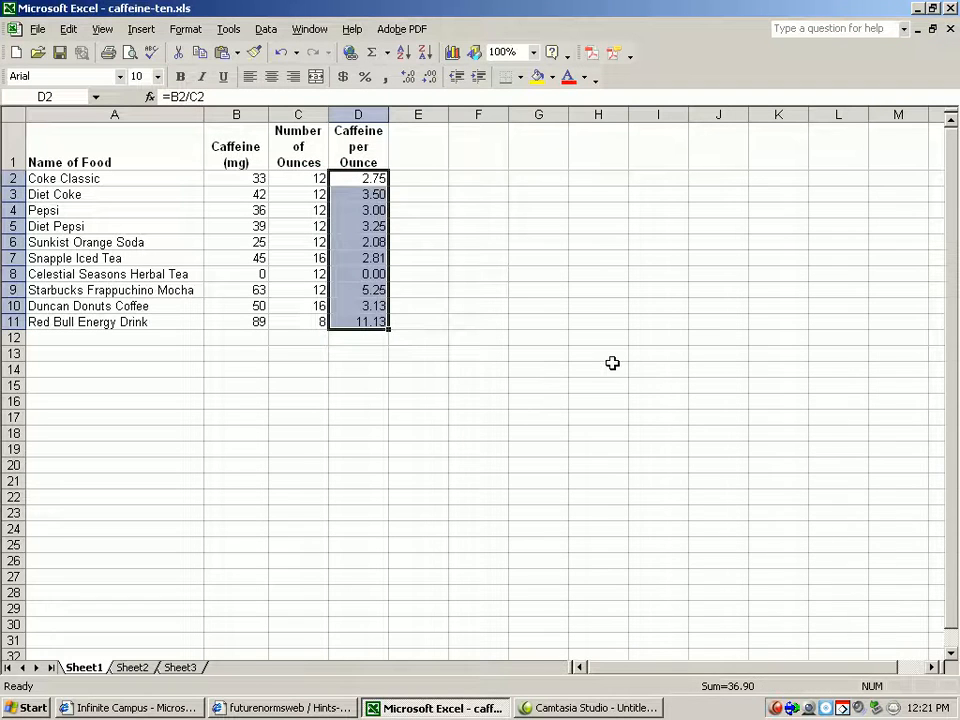
{"action": "left_click", "coordinate": [613, 367]}
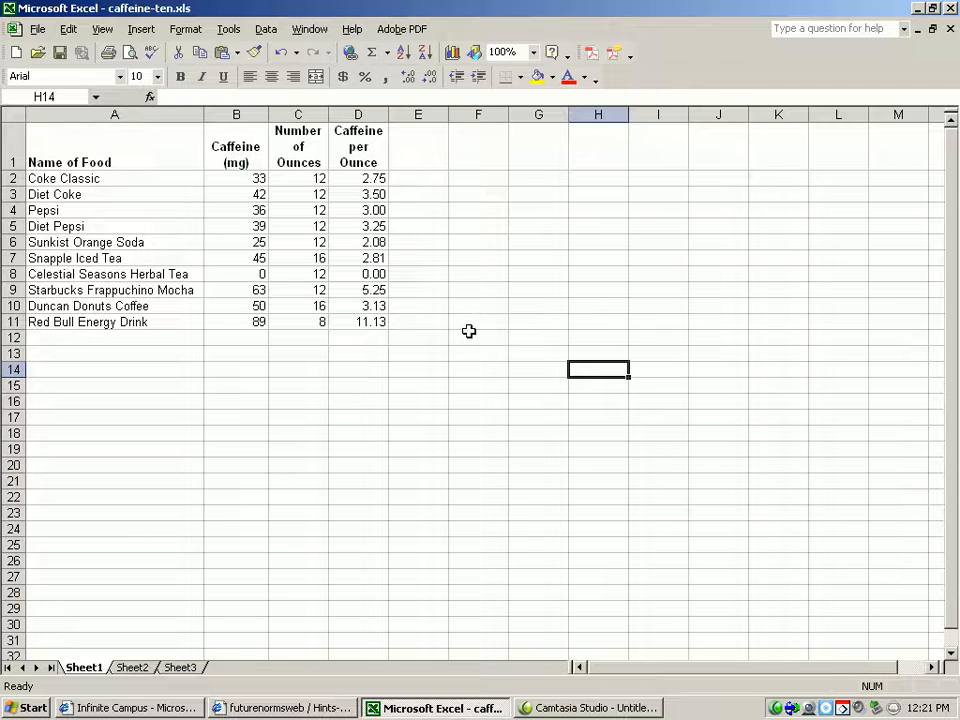
- Format the table A1:D11 as Number with two decimal places and add outline and inside borders
{"action": "left_click", "coordinate": [375, 321]}
{"action": "left_click_drag", "start_coordinate": [375, 321], "coordinate": [98, 147]}
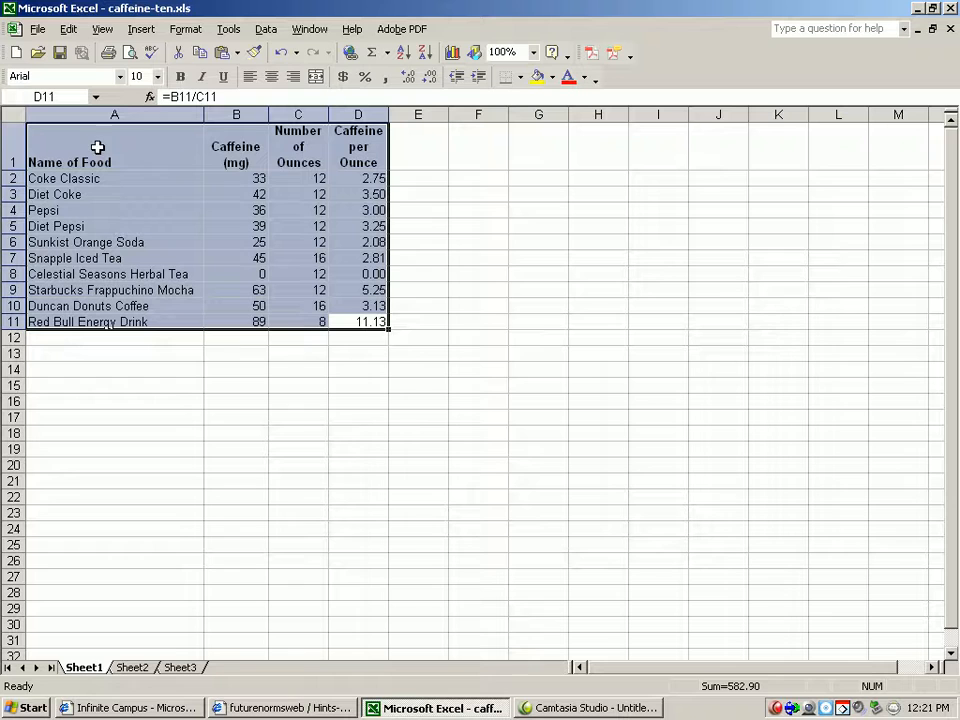
{"action": "left_click", "coordinate": [185, 30]}
{"action": "left_click", "coordinate": [188, 47]}
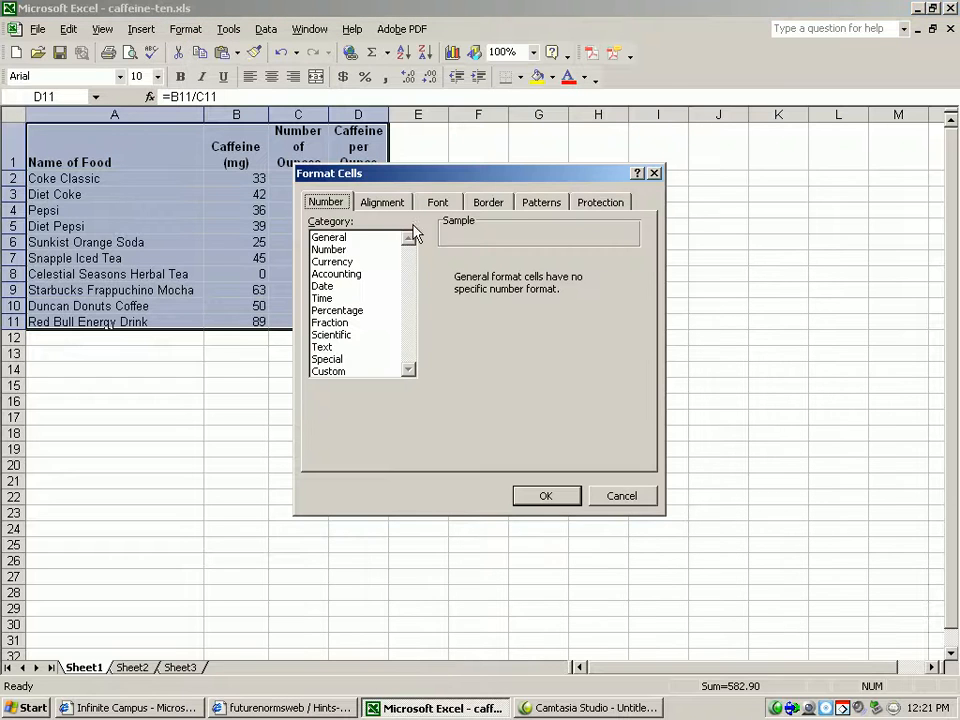
{"action": "left_click", "coordinate": [330, 249]}
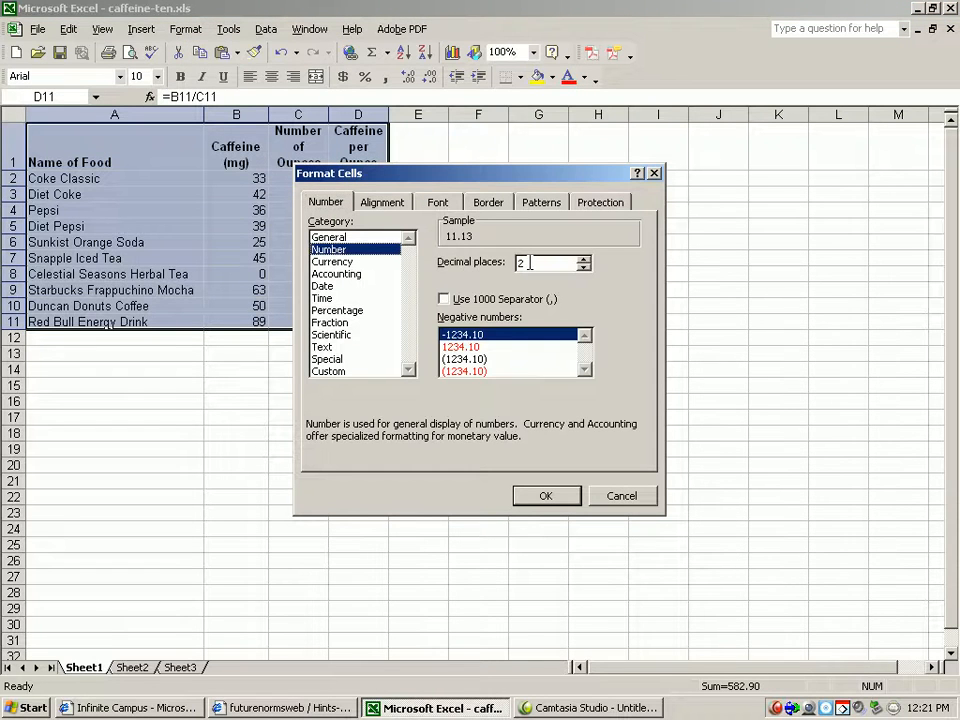
{"action": "left_click", "coordinate": [492, 204]}
{"action": "left_click", "coordinate": [445, 268]}
{"action": "left_click", "coordinate": [488, 258]}
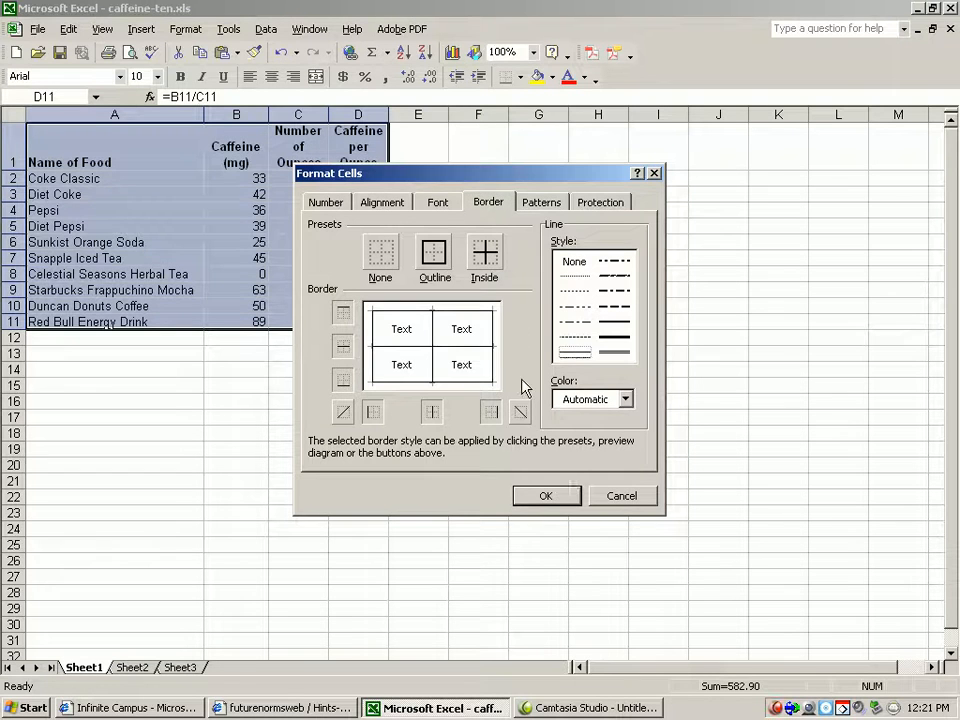
{"action": "left_click", "coordinate": [561, 496]}
{"action": "left_click", "coordinate": [540, 420]}
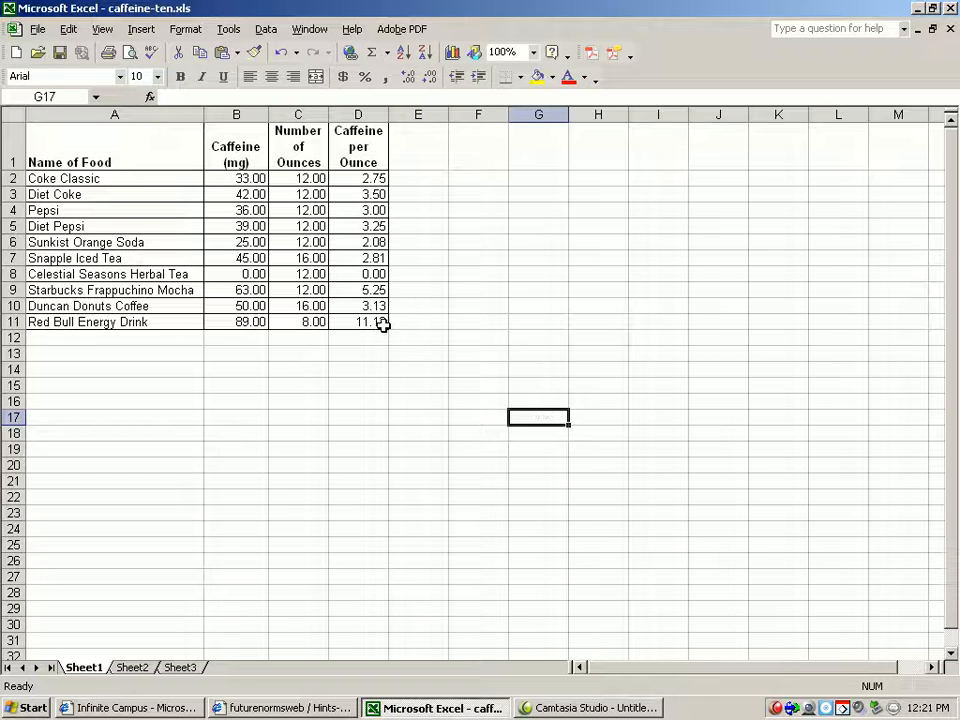
- Start a clustered column chart from A1:D11 and remove the Caffeine (mg) and Number of Ounces series
{"action": "left_click_drag", "start_coordinate": [381, 324], "coordinate": [62, 146]}
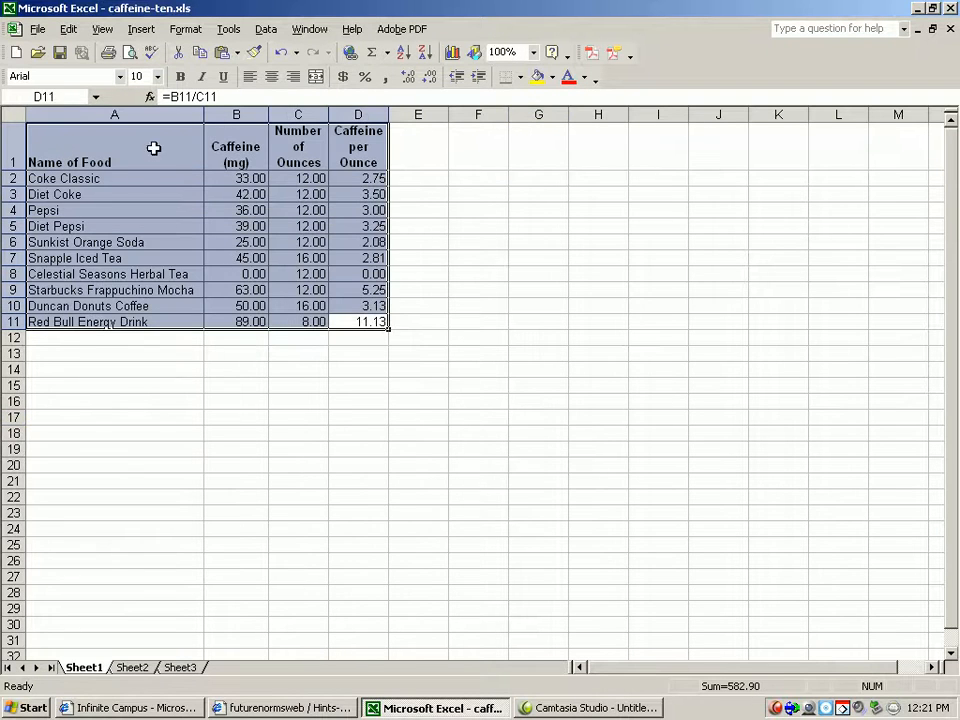
{"action": "left_click", "coordinate": [452, 55]}
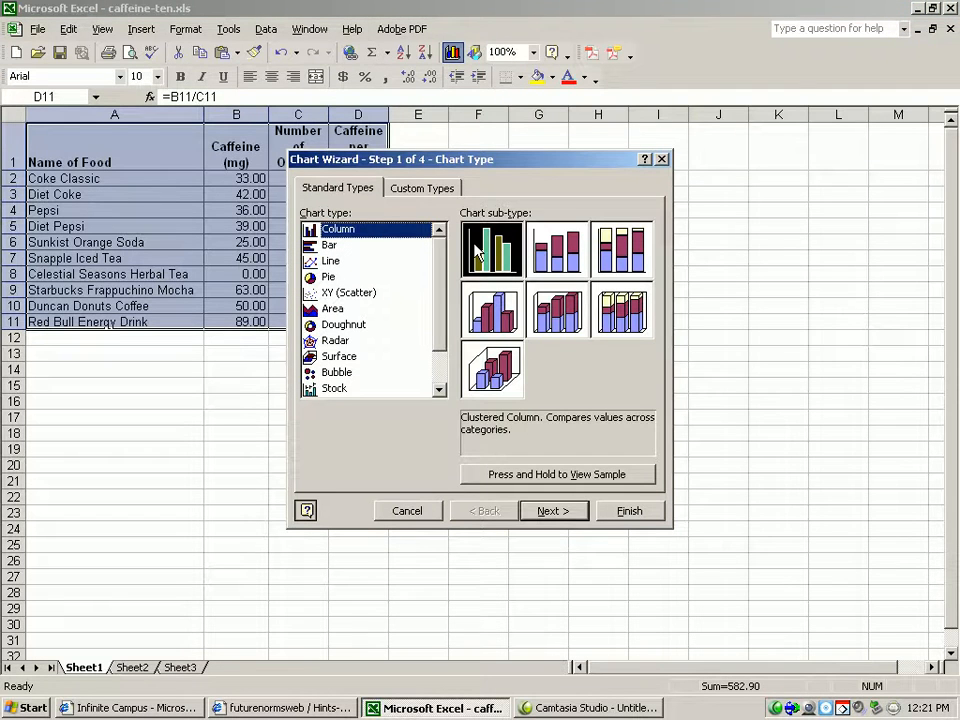
{"action": "left_click", "coordinate": [558, 514]}
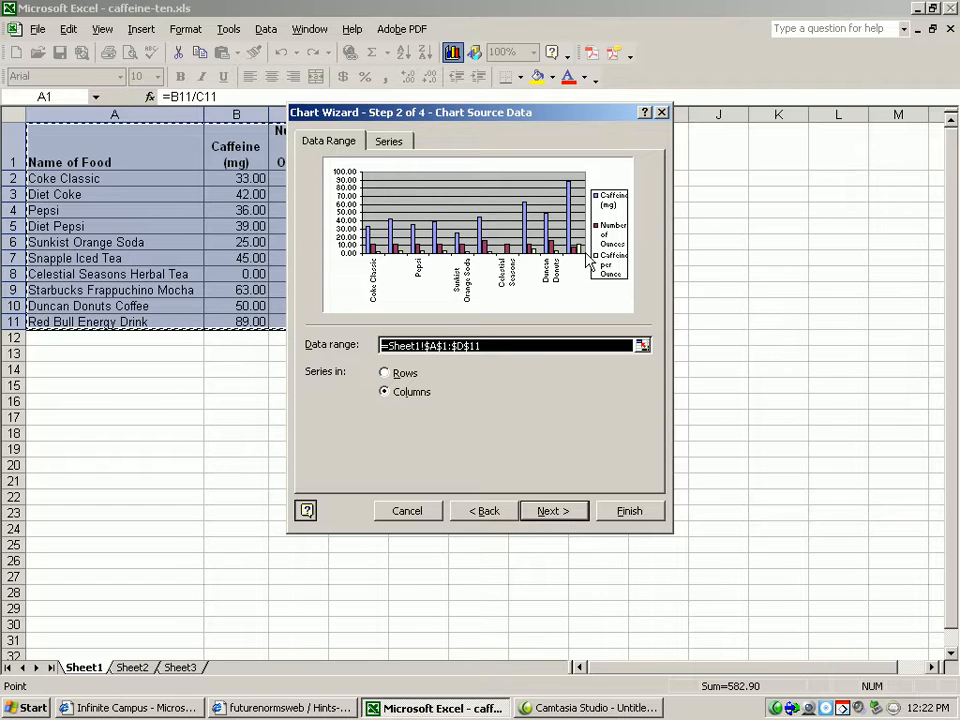
{"action": "left_click", "coordinate": [399, 143]}
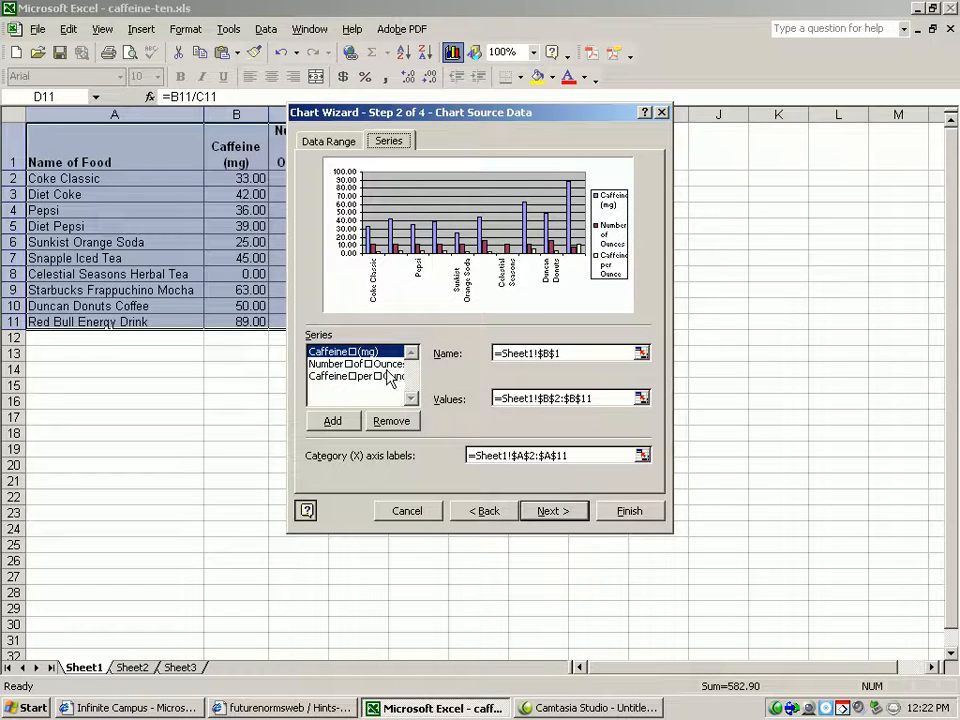
{"action": "left_click", "coordinate": [393, 421]}
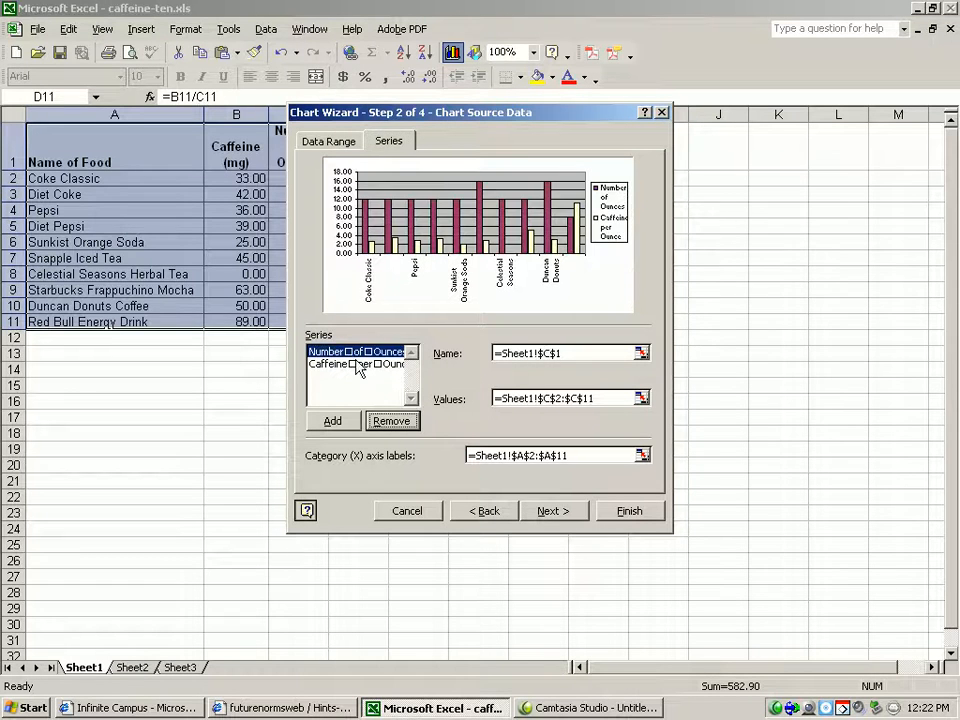
{"action": "left_click", "coordinate": [393, 421]}
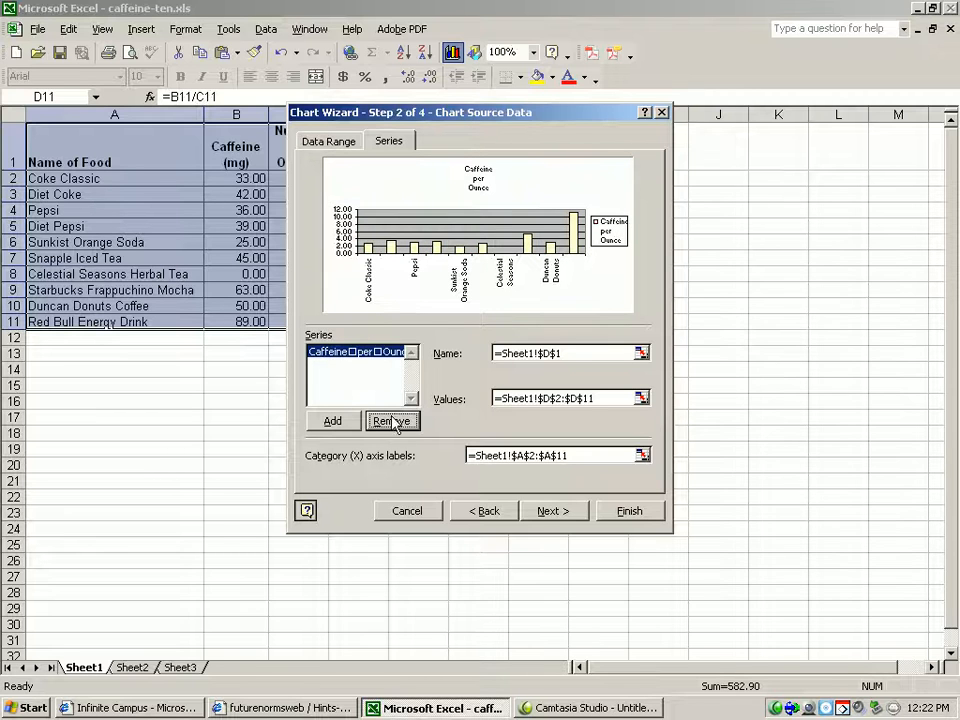
- Title the category axis "Food" and the value axis "Caffeine per ounce", and place the chart as an object in Sheet1
{"action": "left_click", "coordinate": [549, 511]}
{"action": "left_click", "coordinate": [331, 355]}
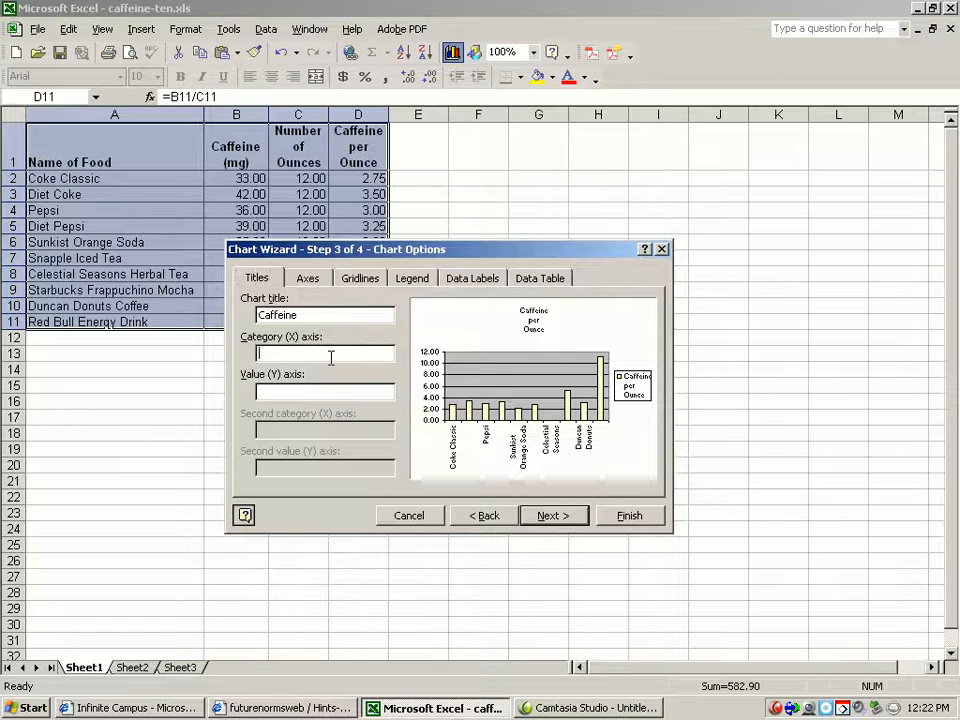
{"action": "type", "text": "Food"}
{"action": "left_click", "coordinate": [301, 392]}
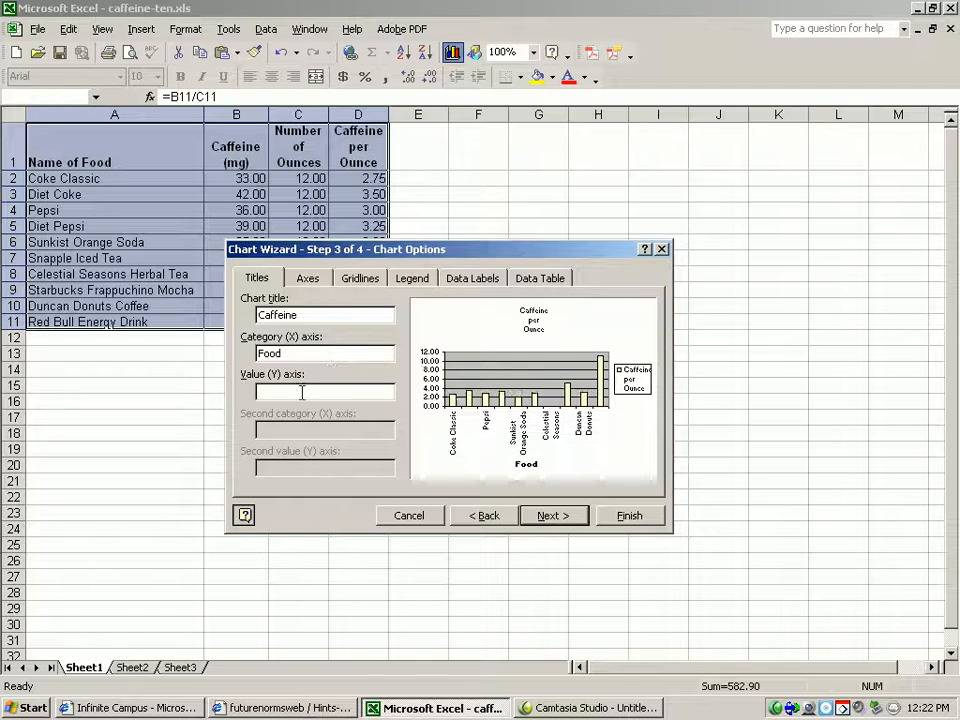
{"action": "type", "text": "C"}
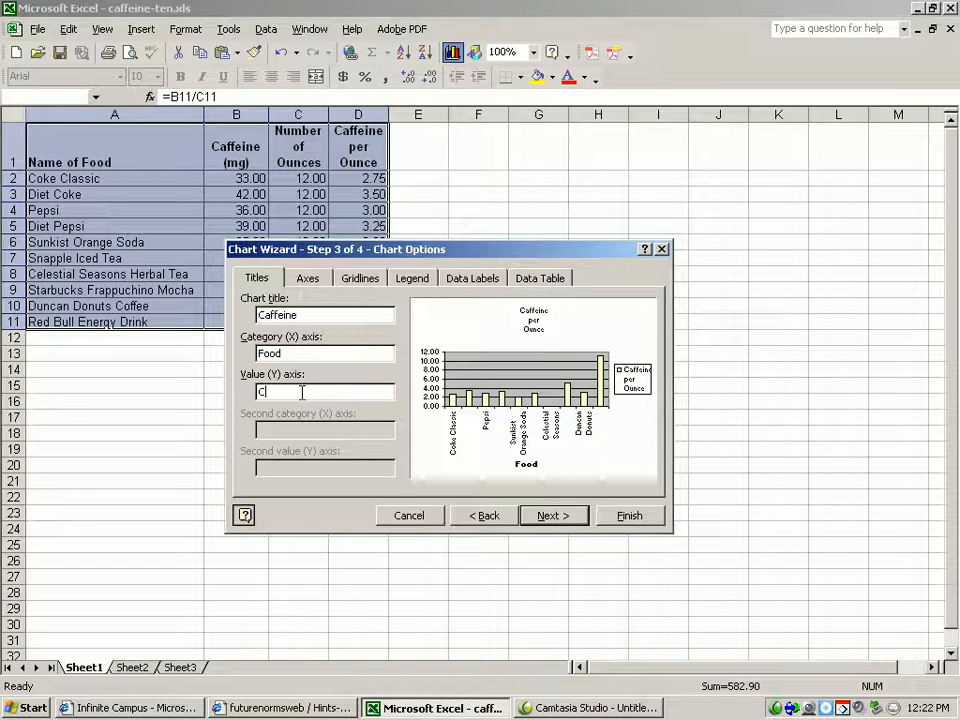
{"action": "type", "text": "affeine "}
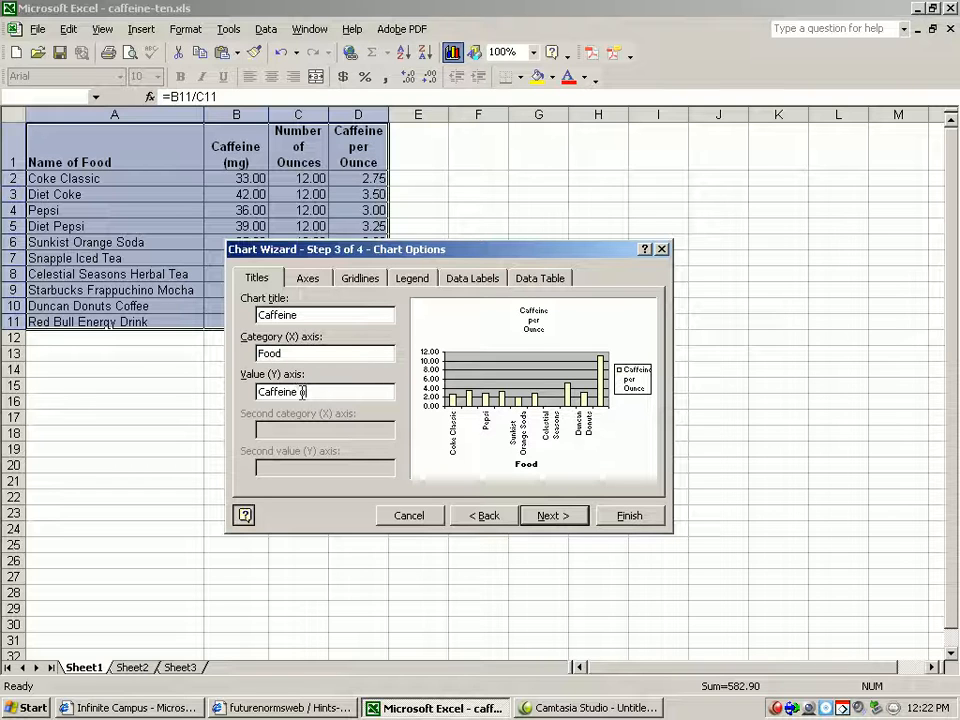
{"action": "type", "text": "per"}
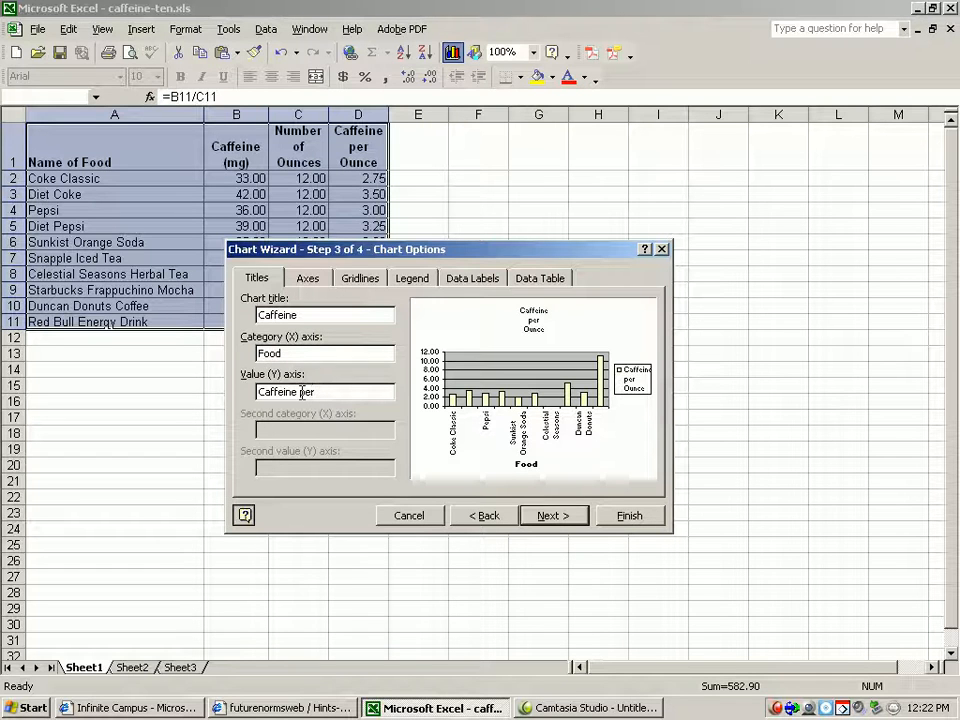
{"action": "type", "text": " ounce"}
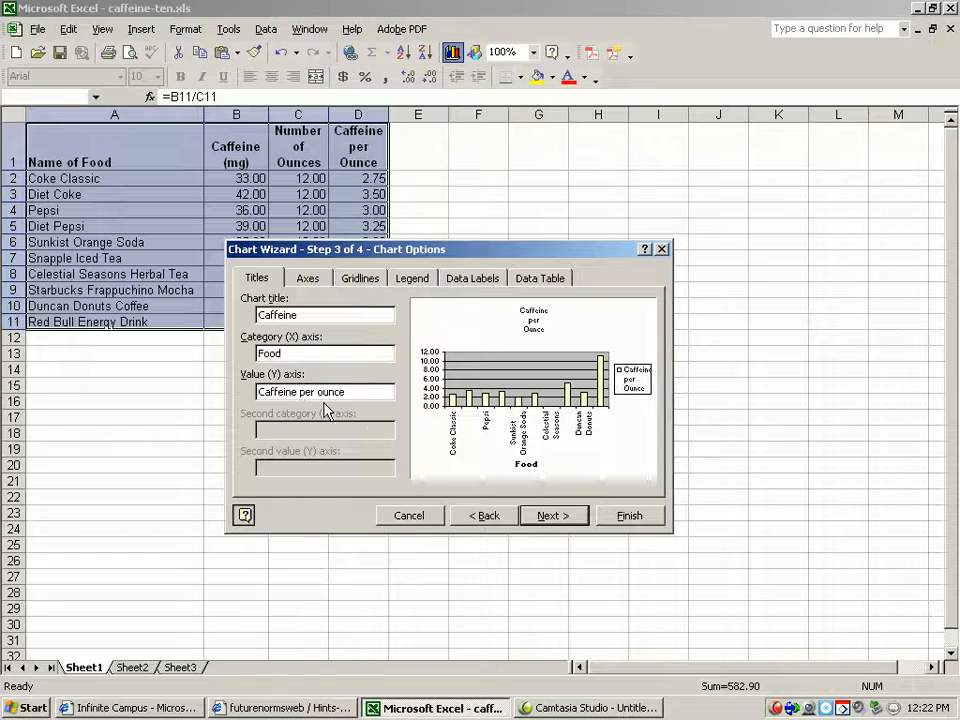
{"action": "left_click", "coordinate": [546, 517]}
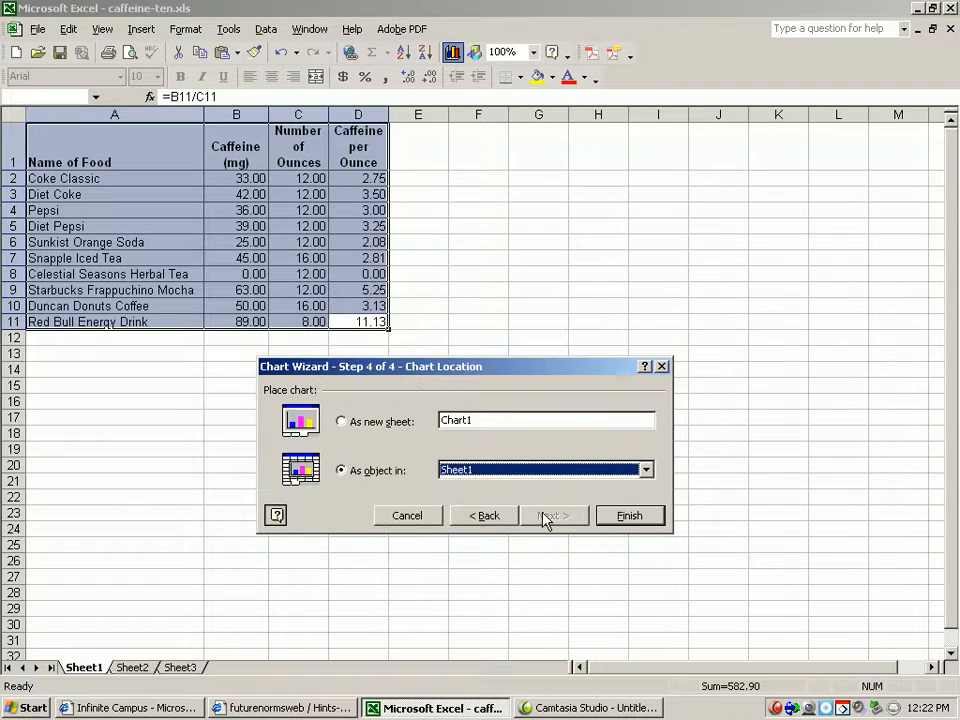
{"action": "left_click", "coordinate": [617, 517]}
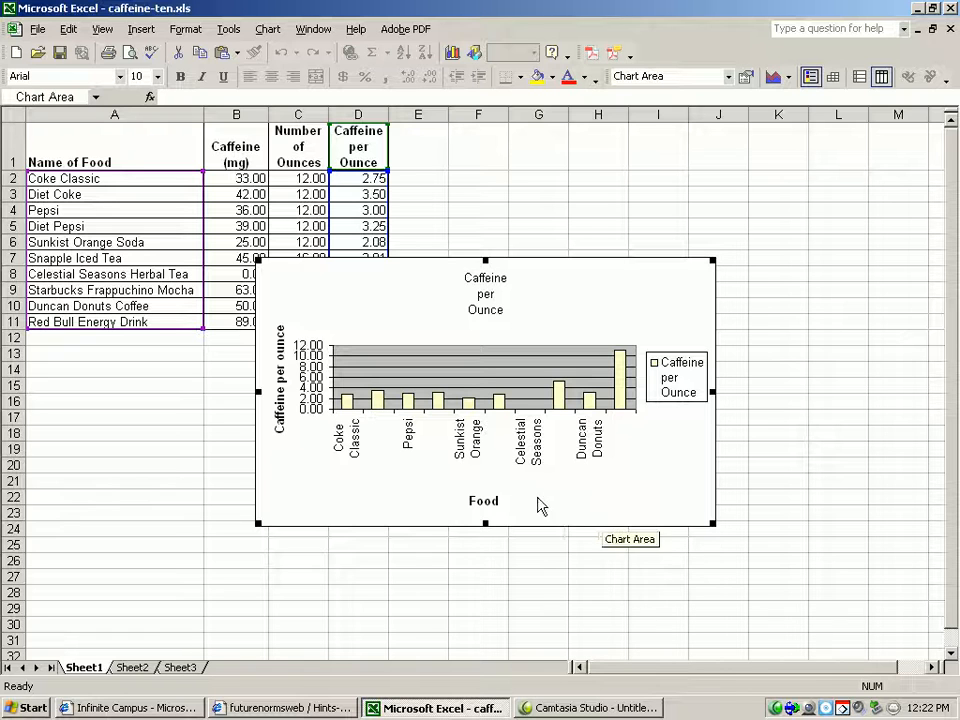
- Enlarge the chart to span about column A to column L and rows 1 to 29, and set the category axis font size to 9
{"action": "left_click_drag", "start_coordinate": [712, 523], "coordinate": [870, 612]}
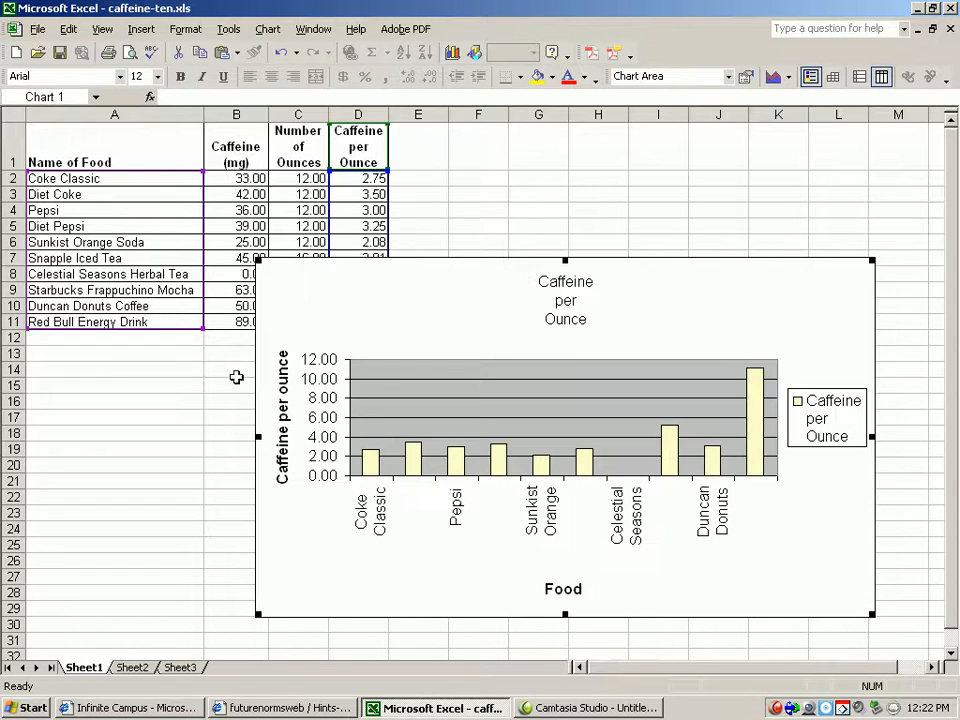
{"action": "left_click_drag", "start_coordinate": [258, 259], "coordinate": [100, 145]}
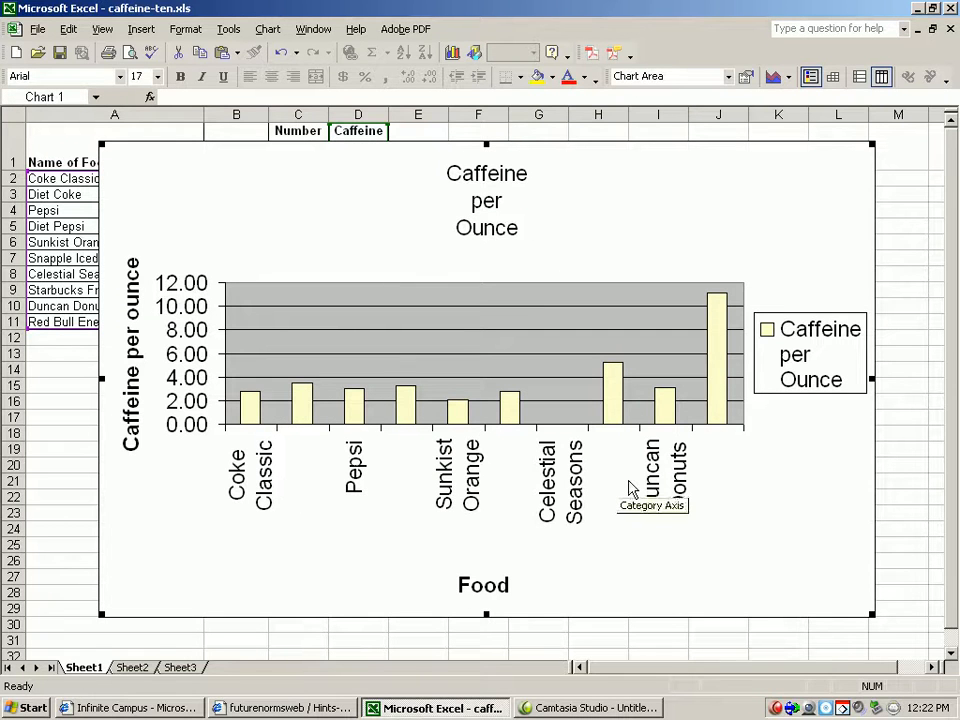
{"action": "right_click", "coordinate": [500, 491]}
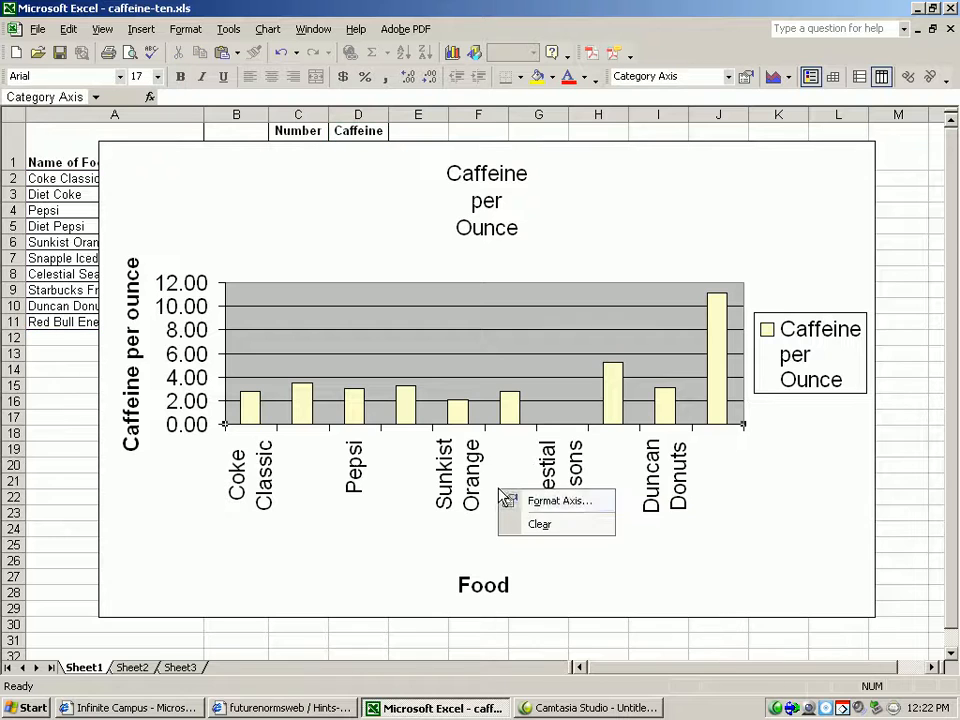
{"action": "left_click", "coordinate": [516, 502]}
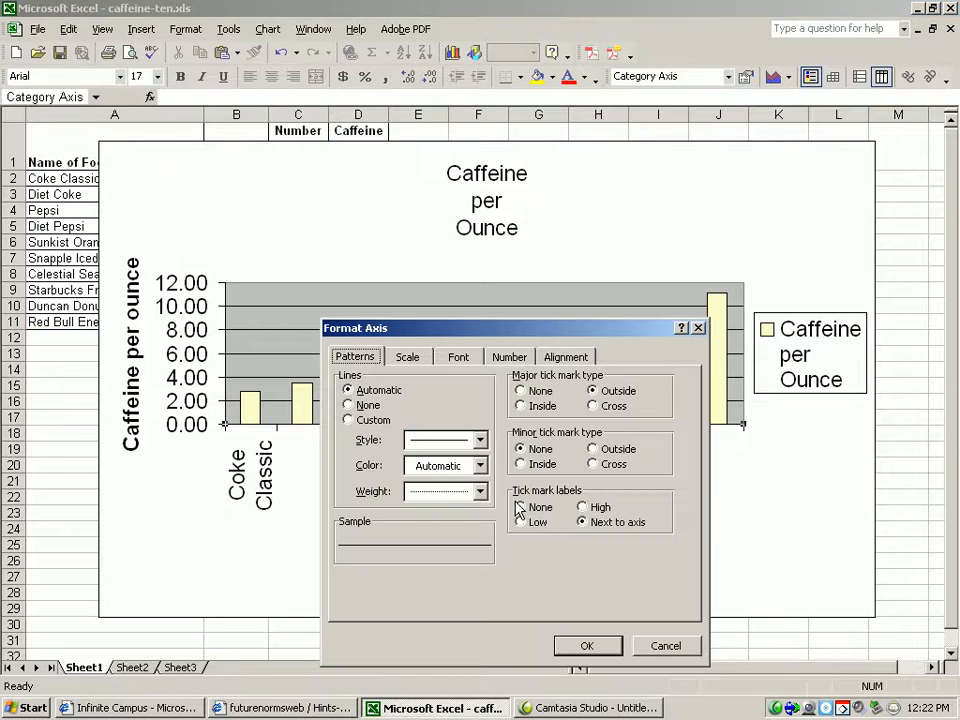
{"action": "left_click", "coordinate": [467, 362]}
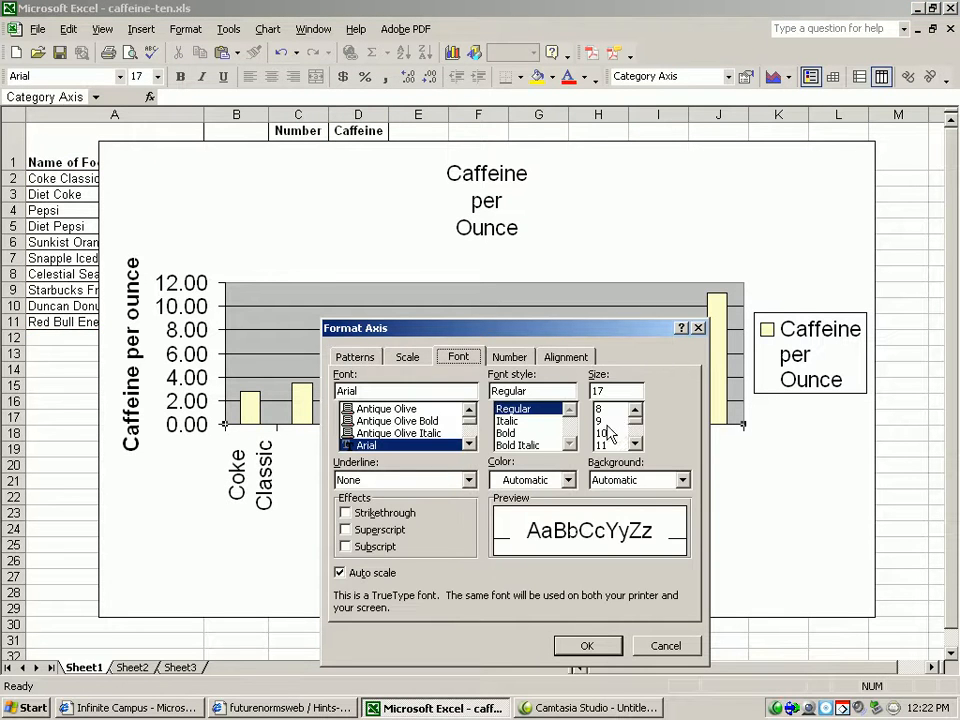
{"action": "left_click", "coordinate": [603, 422]}
{"action": "left_click", "coordinate": [605, 645]}
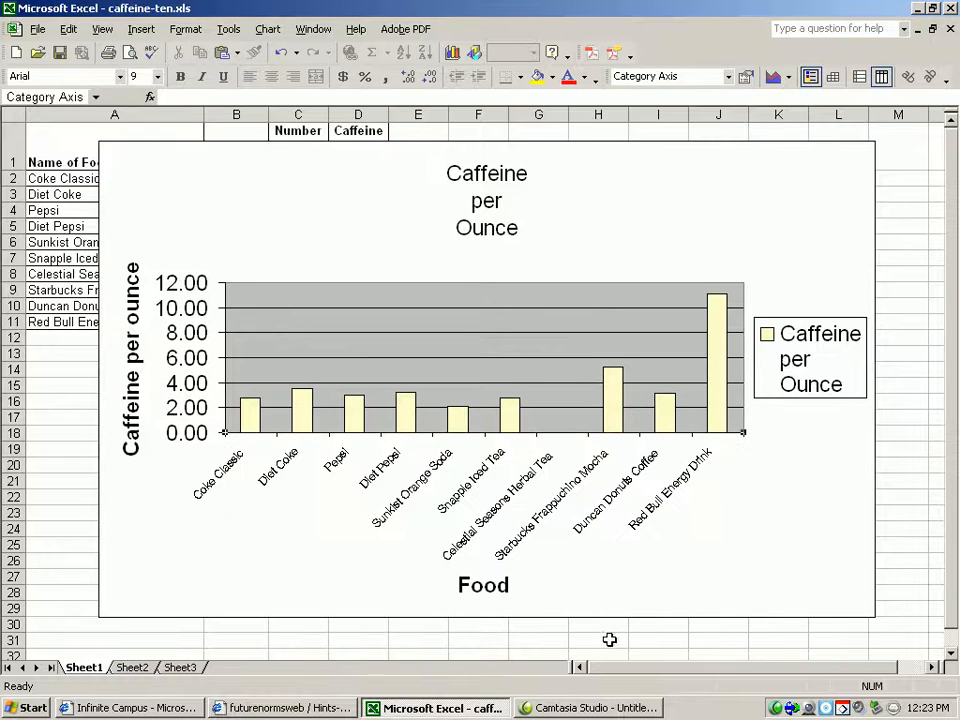